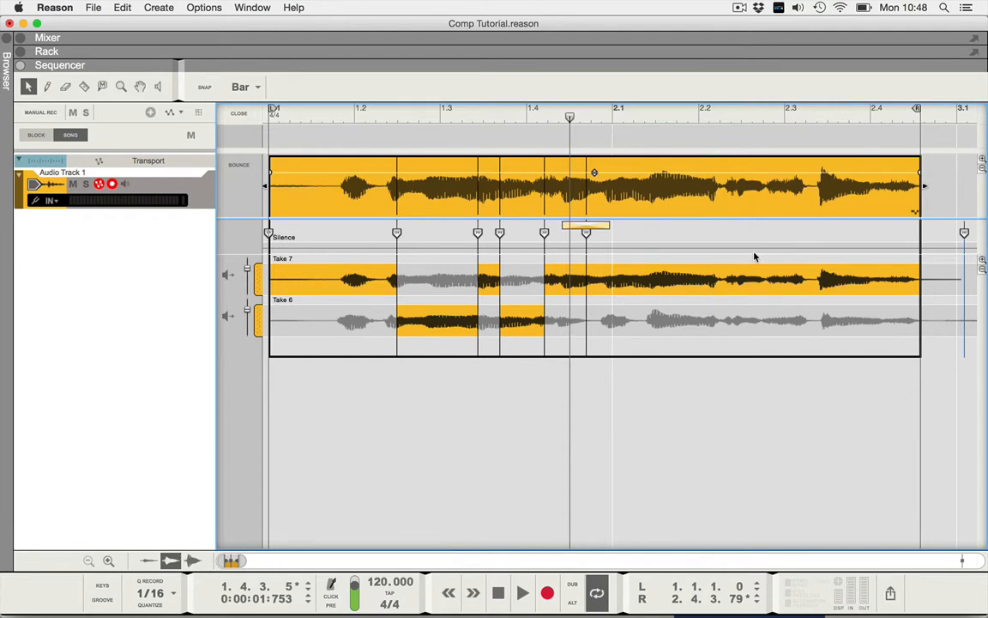
- Switch from the Selection arrow to the Razor/Comp tool with R
key(r)
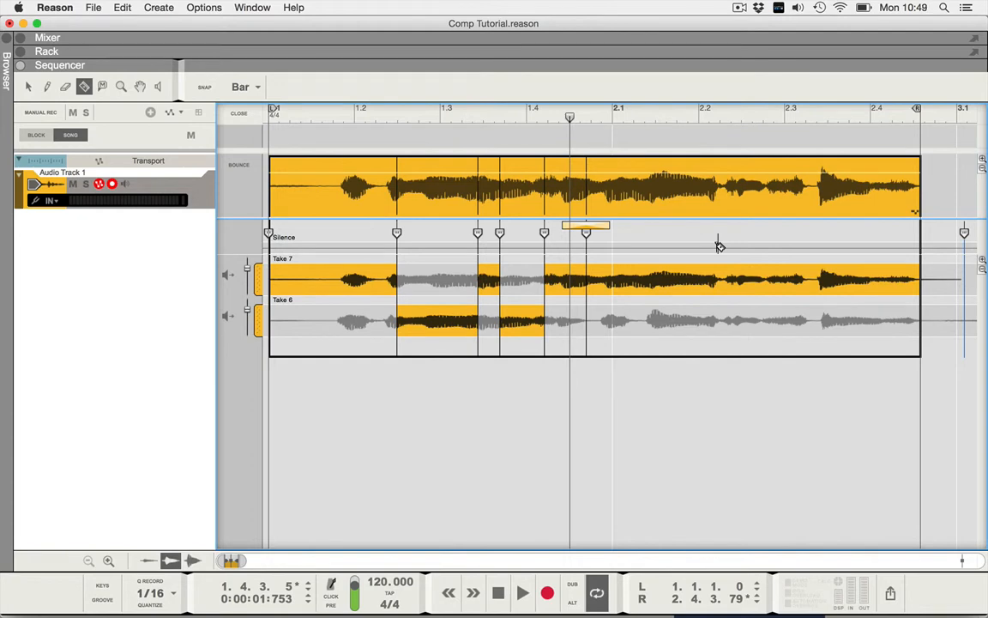
- Cut bars 2.2–2.4 to Silence in the comp and play it back from the start
drag(720, 246, 855, 246)
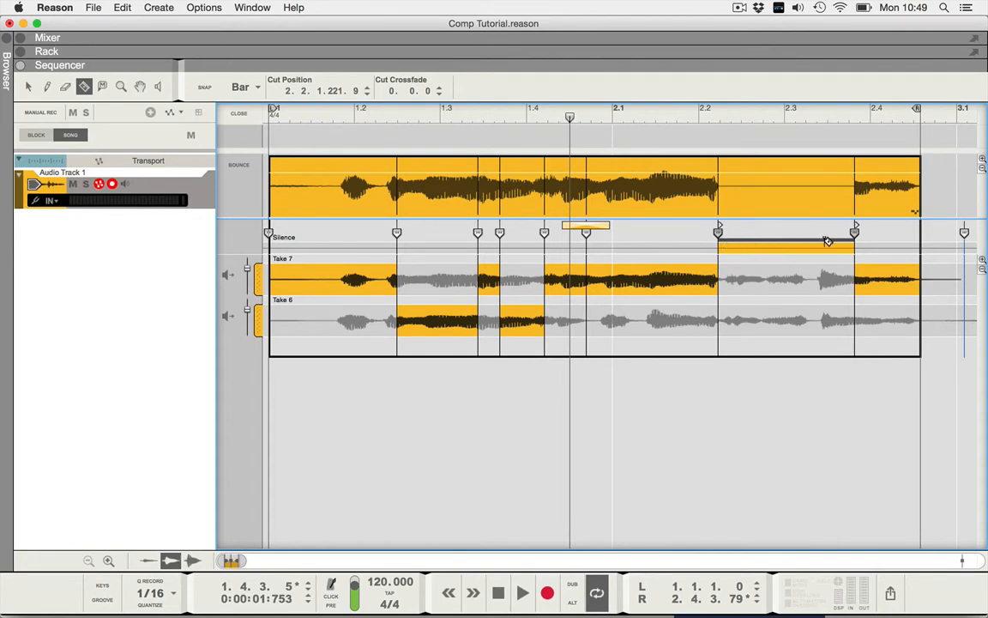
key(shift+Return)
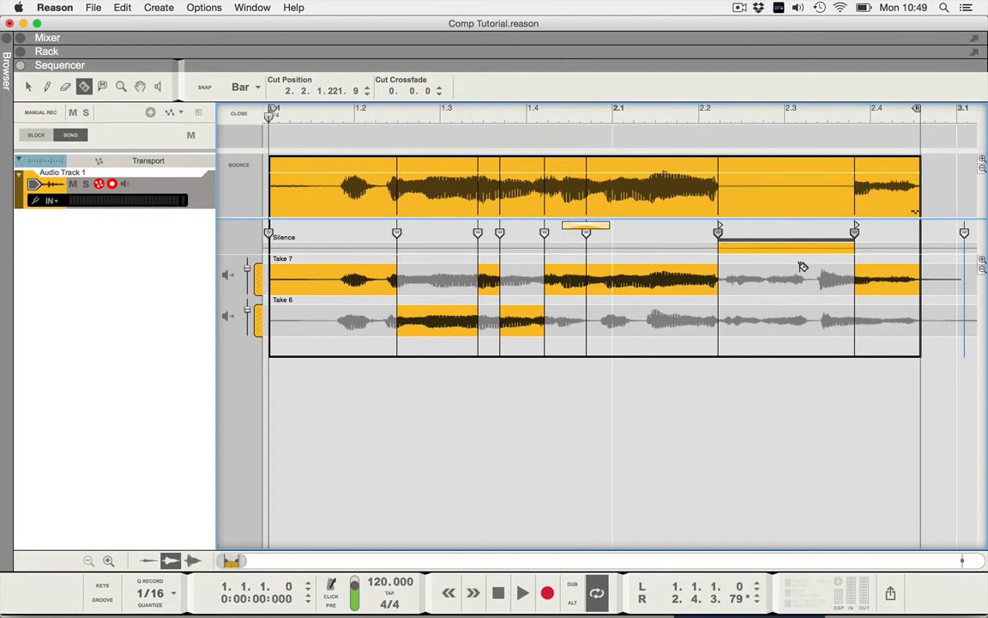
key(space)
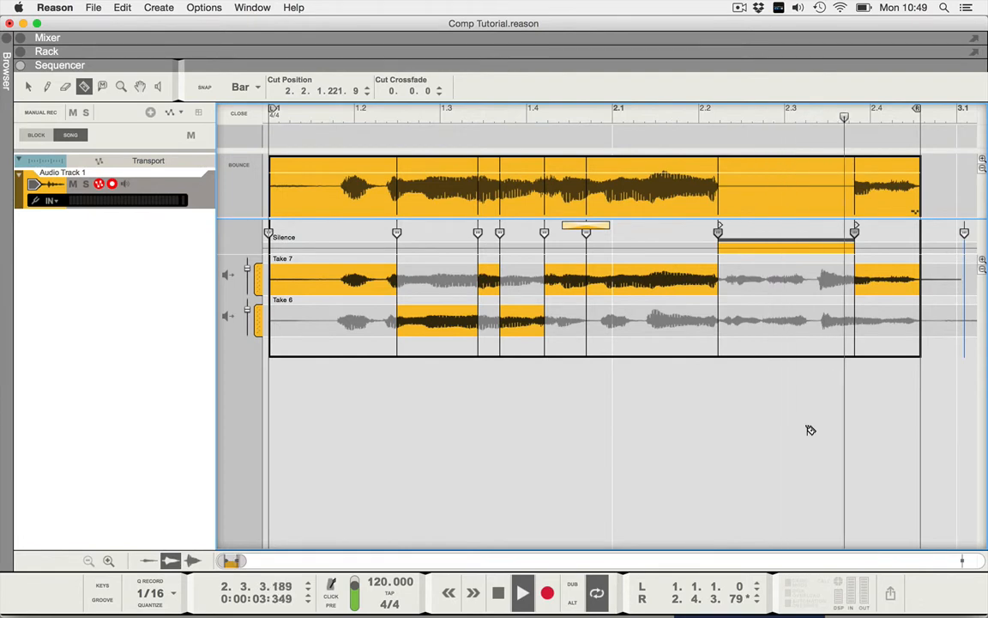
key(space)
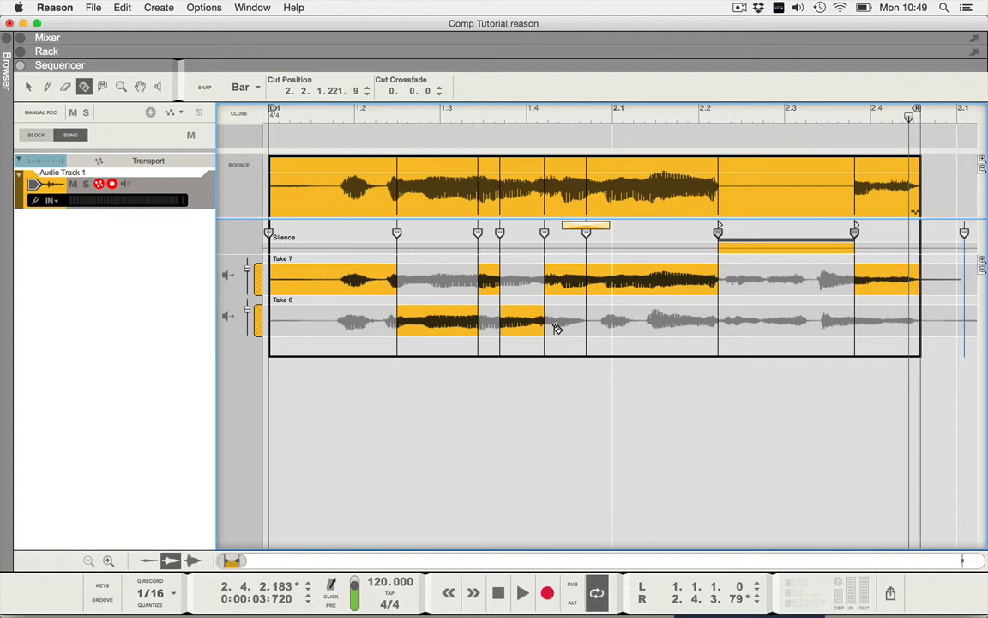
- Put the Take 7 lane in single-take mode to audition it alone
click(228, 275)
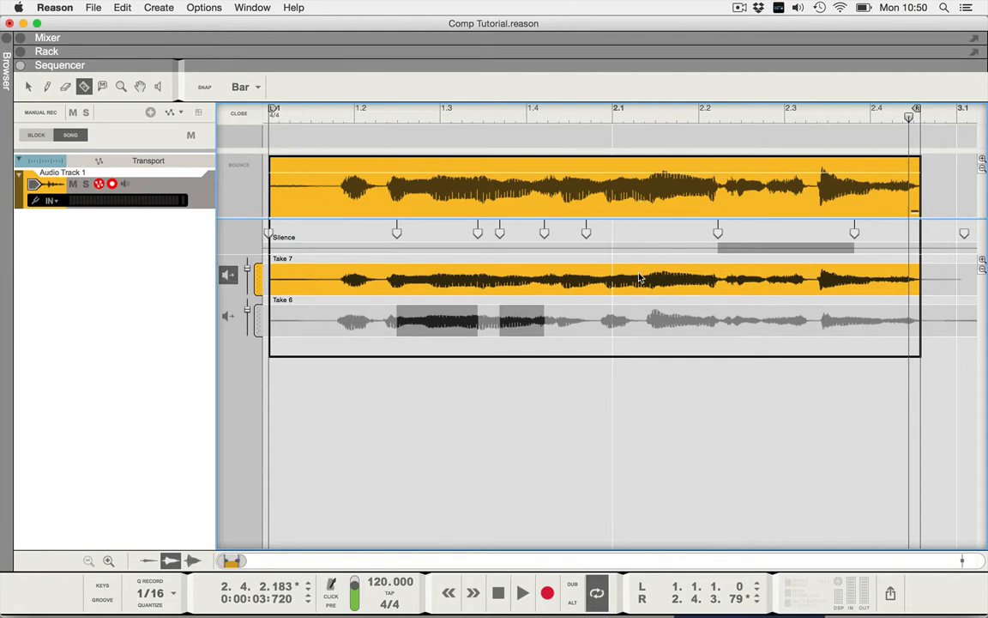
- Return to the Selection tool and take Take 7 out of single-take mode
key(q)
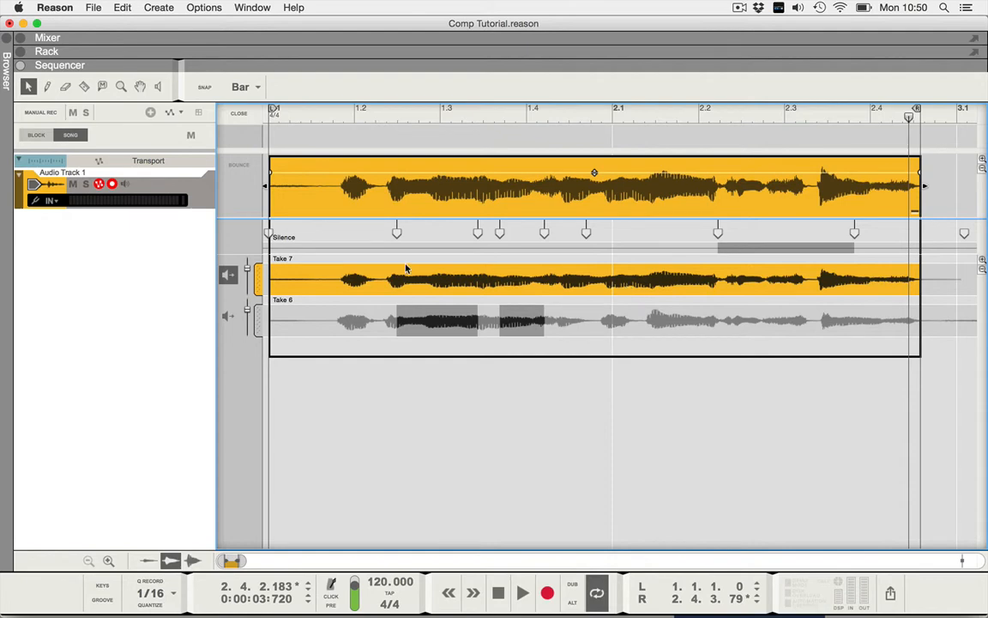
click(229, 279)
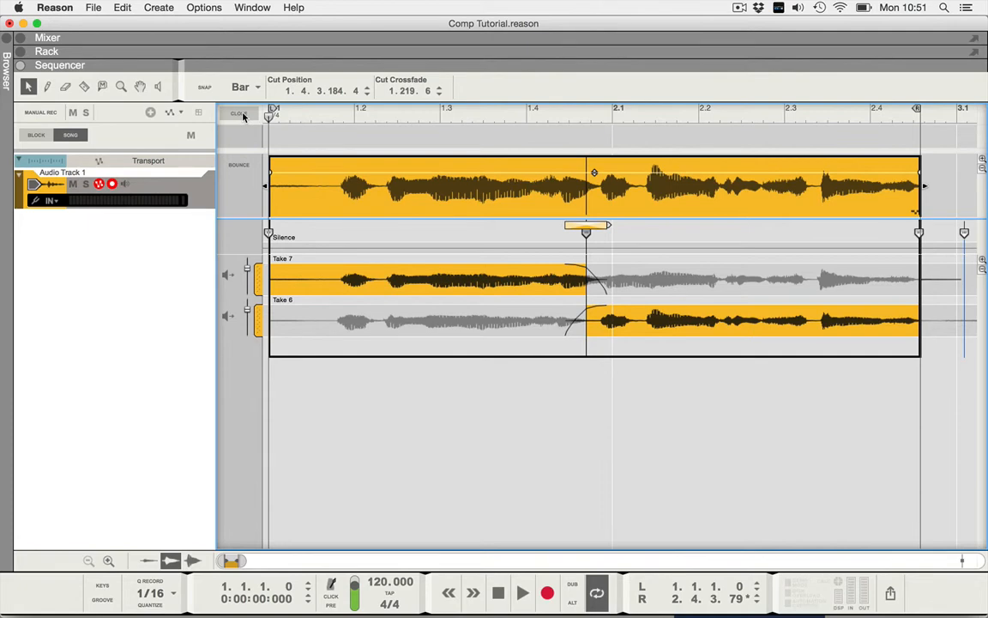
- Bounce the comp to a new lane, compare it with the original, and play the bounce
click(239, 165)
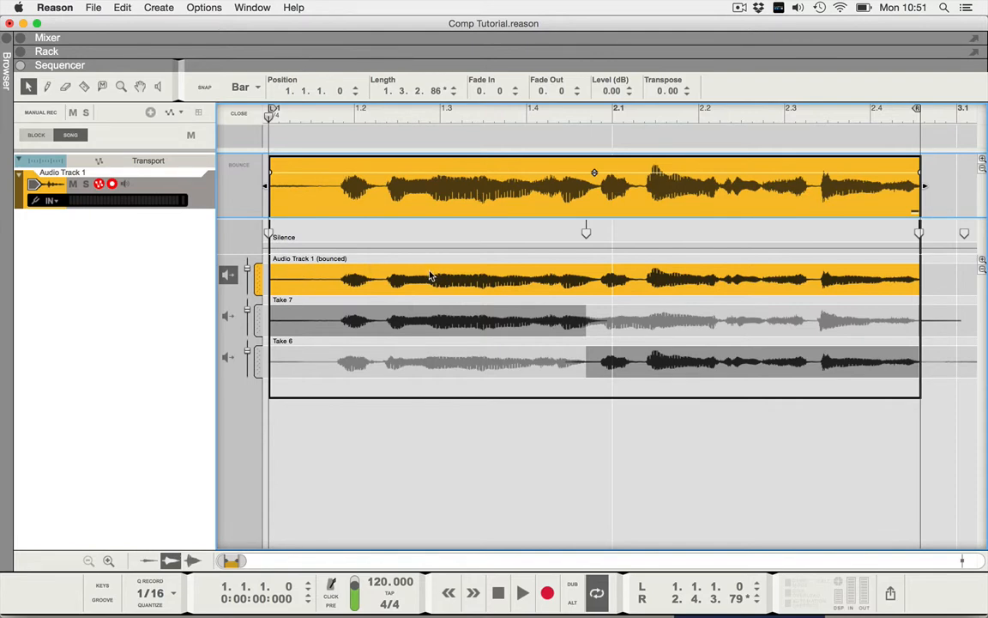
click(229, 275)
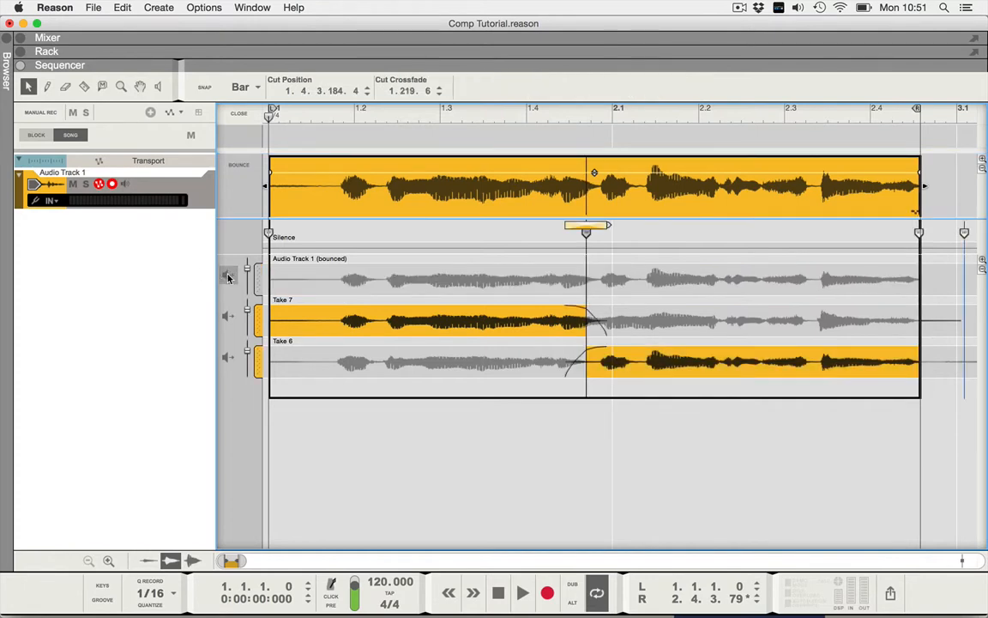
click(228, 275)
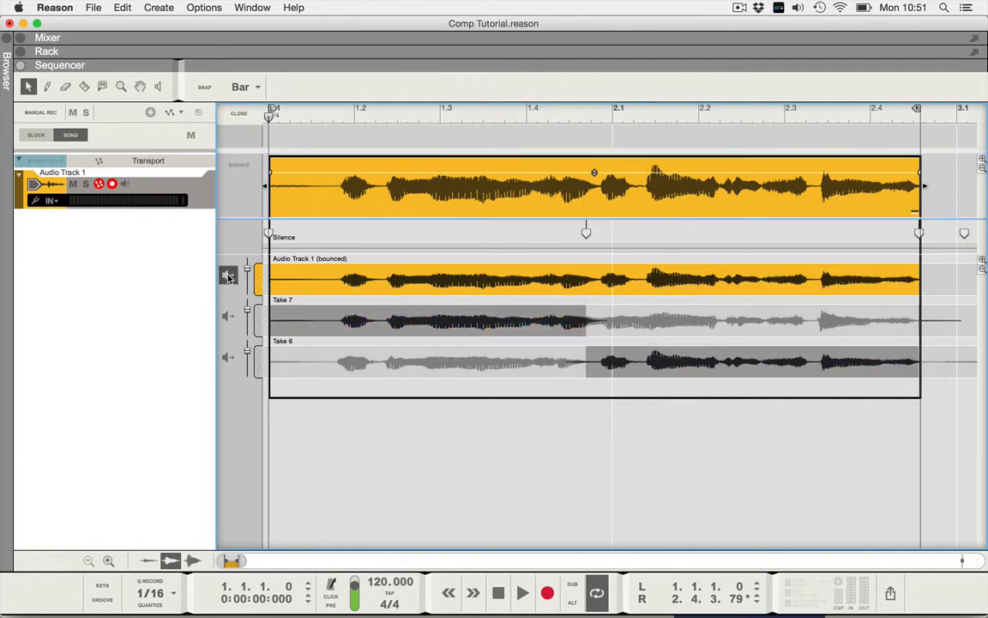
key(space)
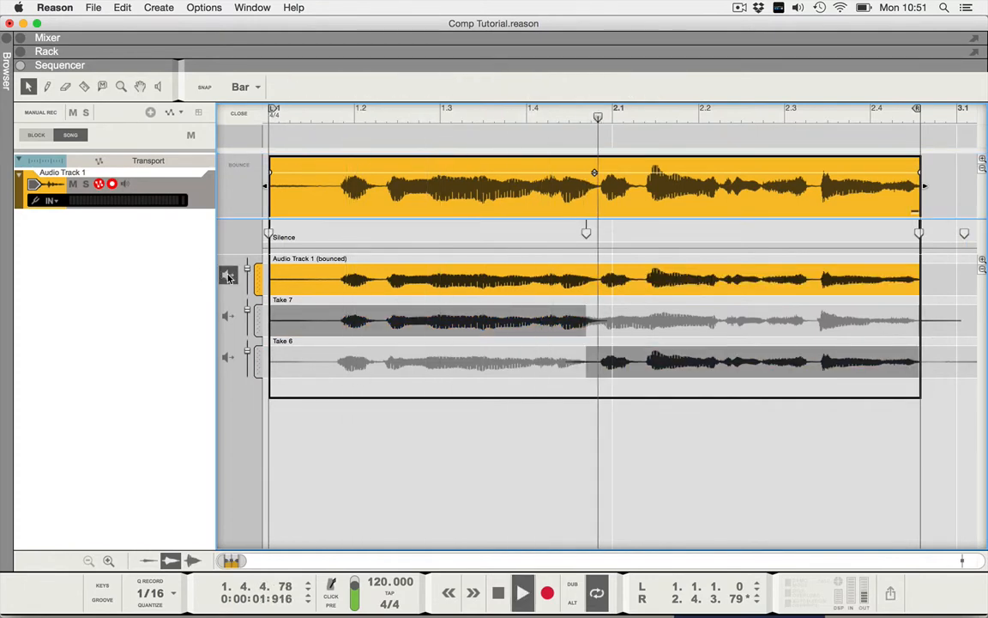
key(space)
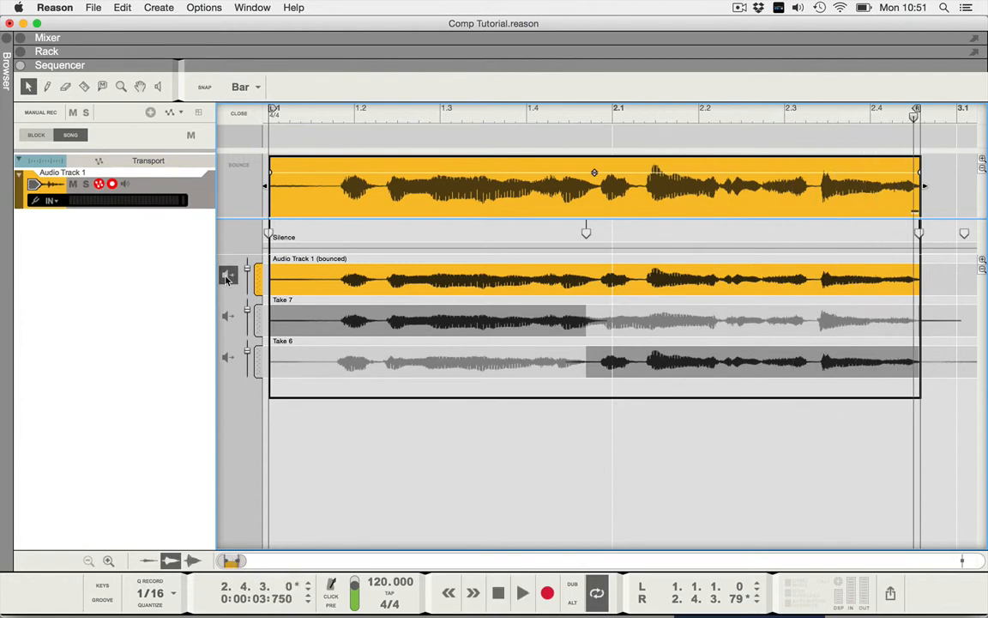
click(228, 275)
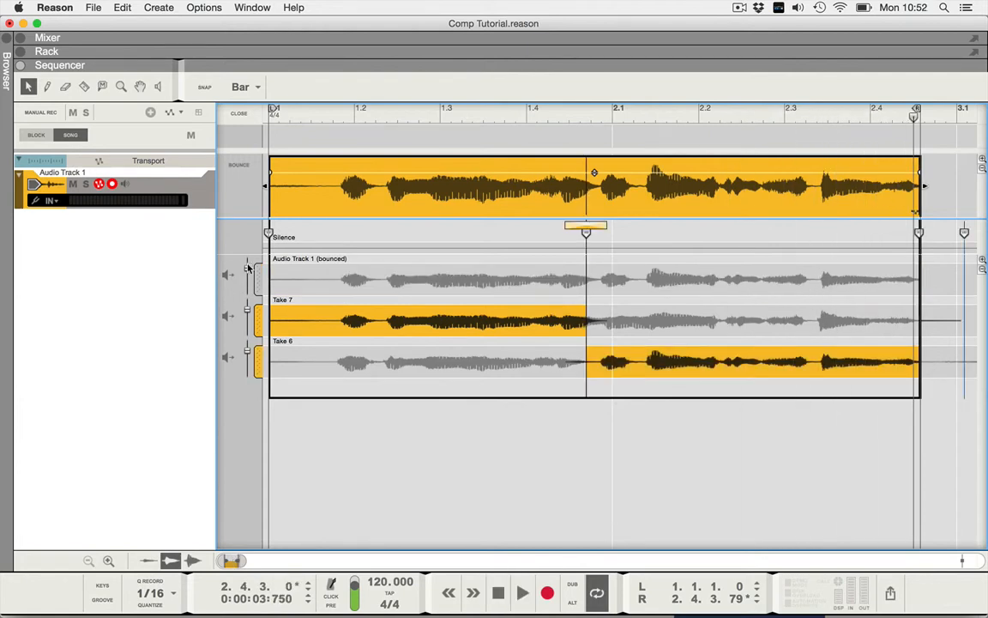
key(space)
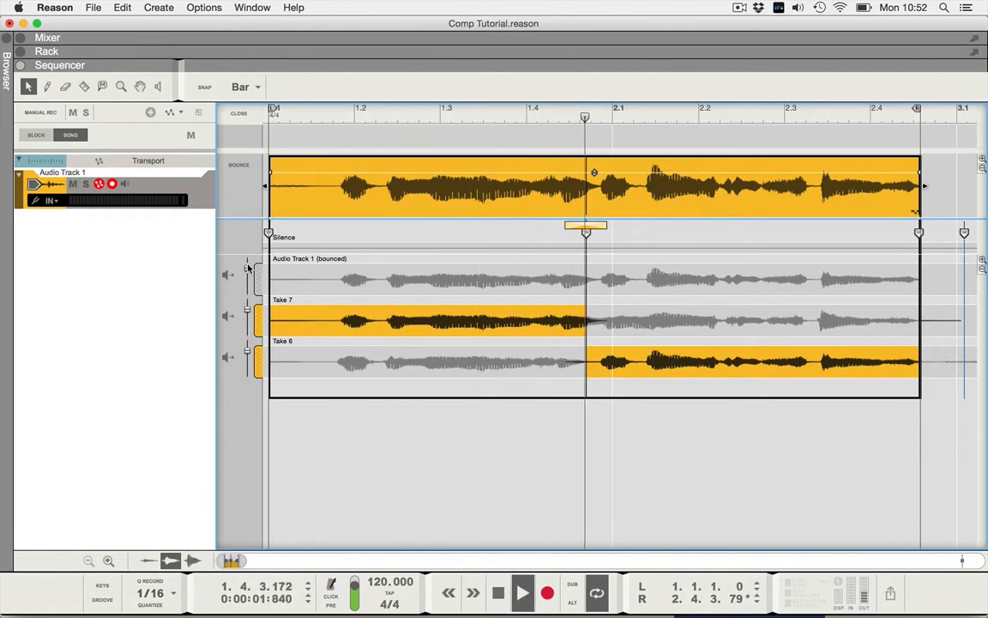
key(space)
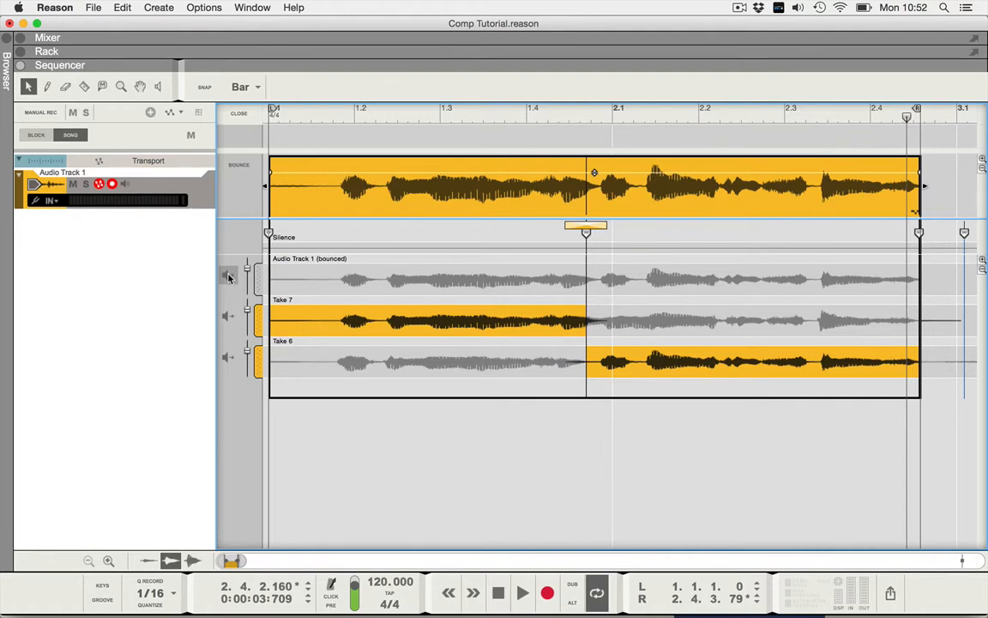
click(228, 276)
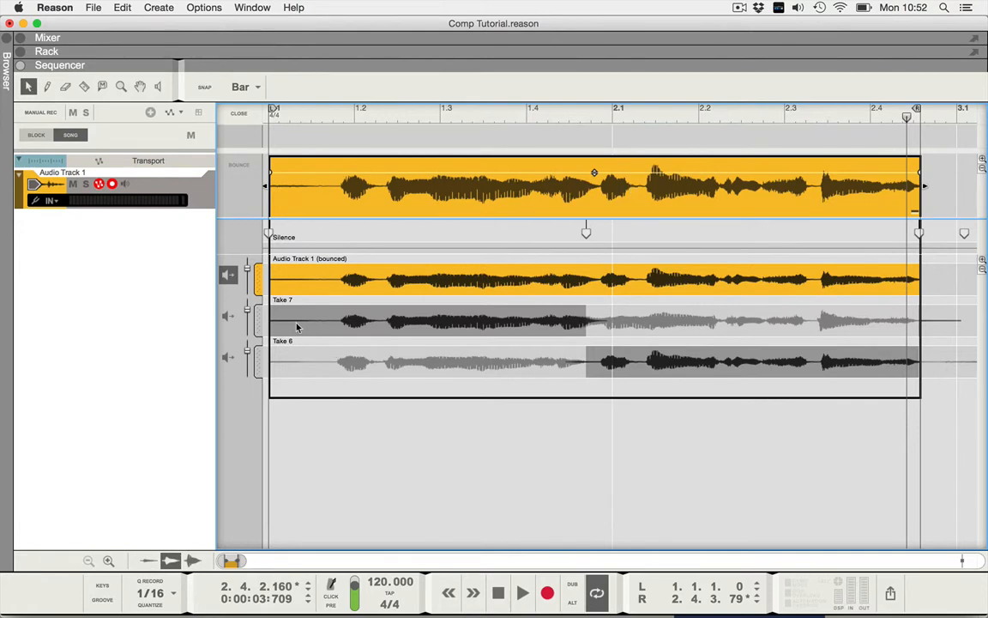
- Reactivate the Take 7/Take 6 comp and select the Audio Track 1 (bounced) lane
double_click(309, 259)
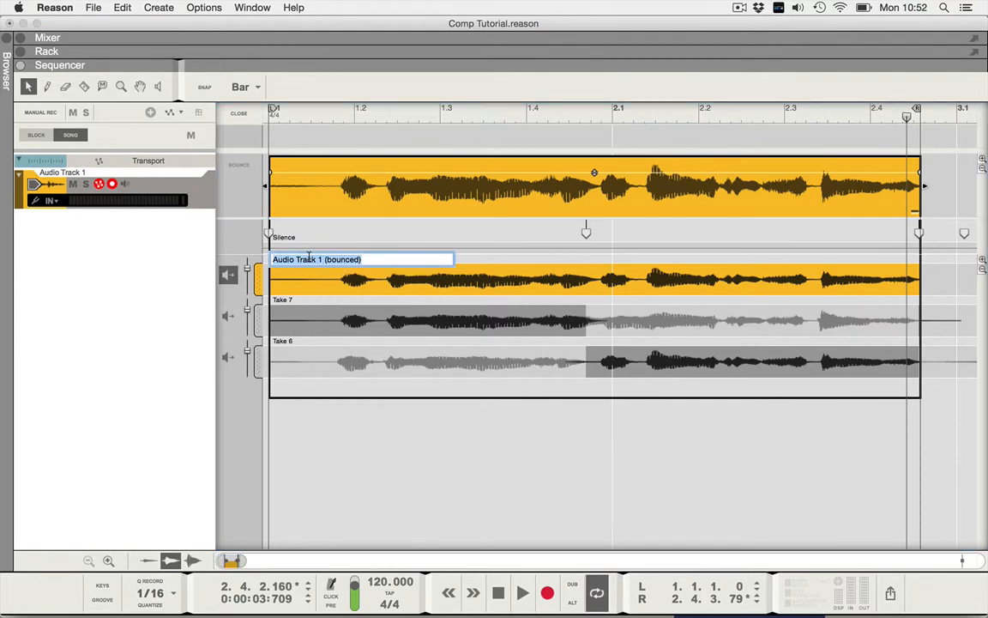
click(327, 435)
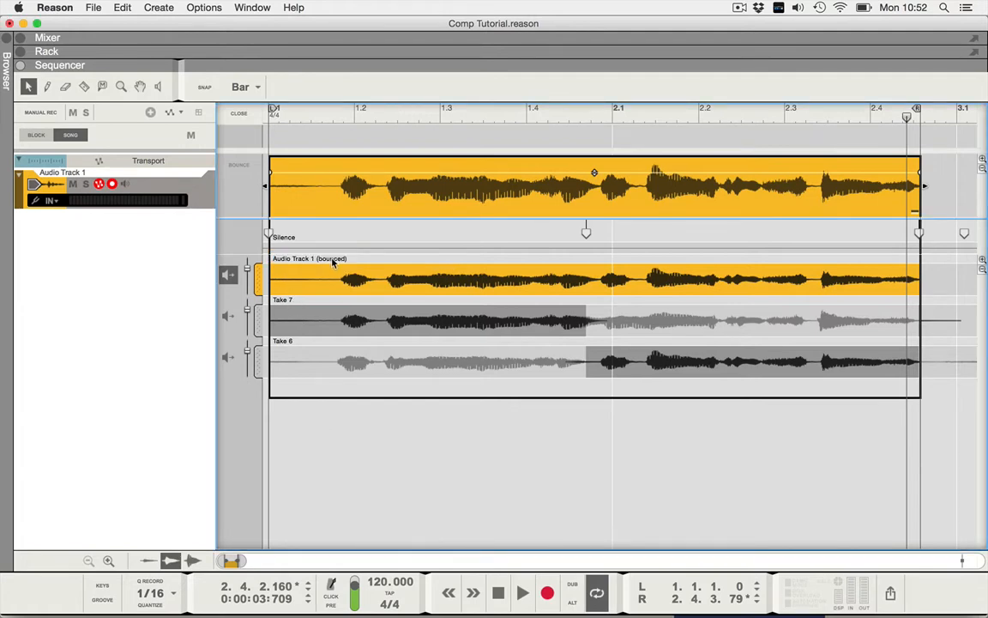
click(327, 330)
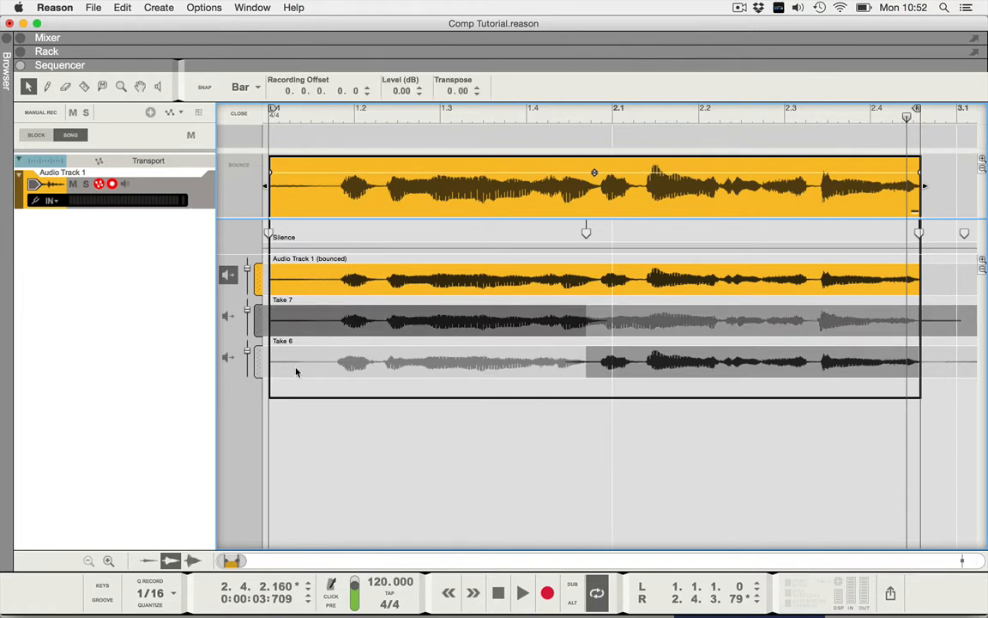
click(276, 385)
click(228, 274)
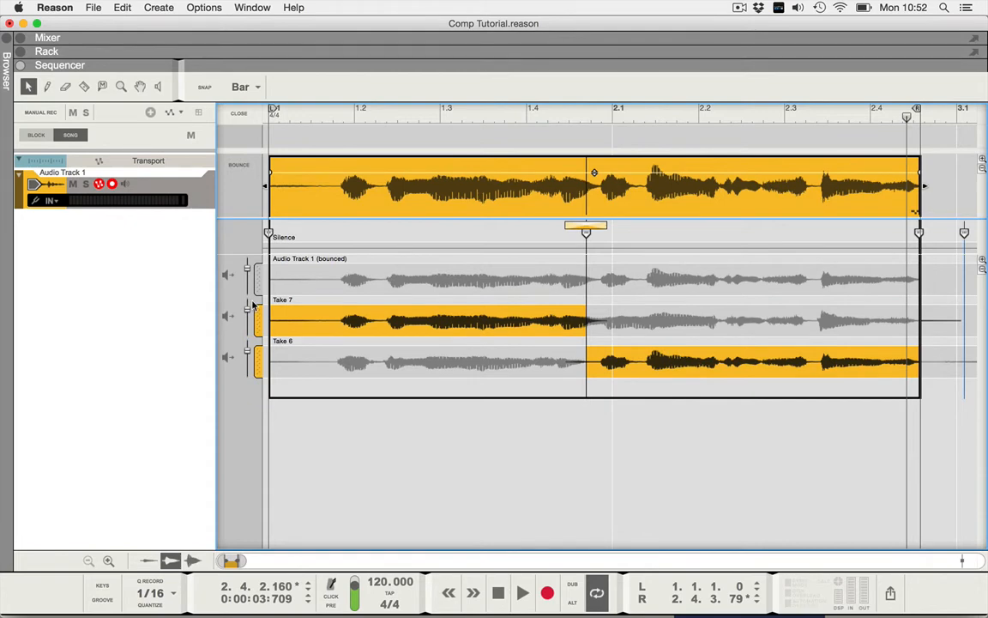
click(258, 281)
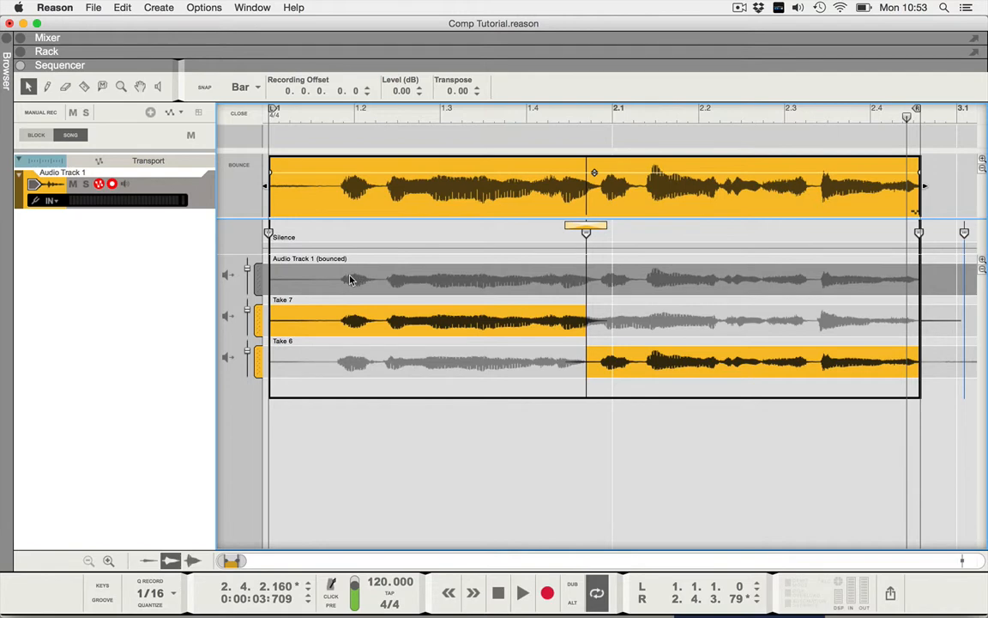
- Bounce the comped clip with Bounce > Bounce Clips to New Samples
right_click(639, 189)
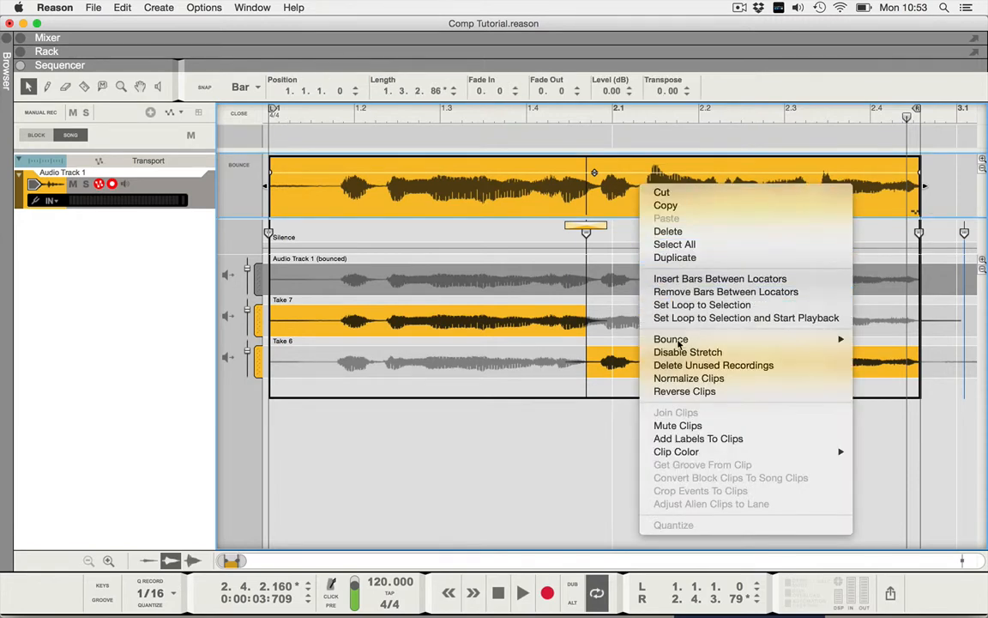
mouse_move(674, 340)
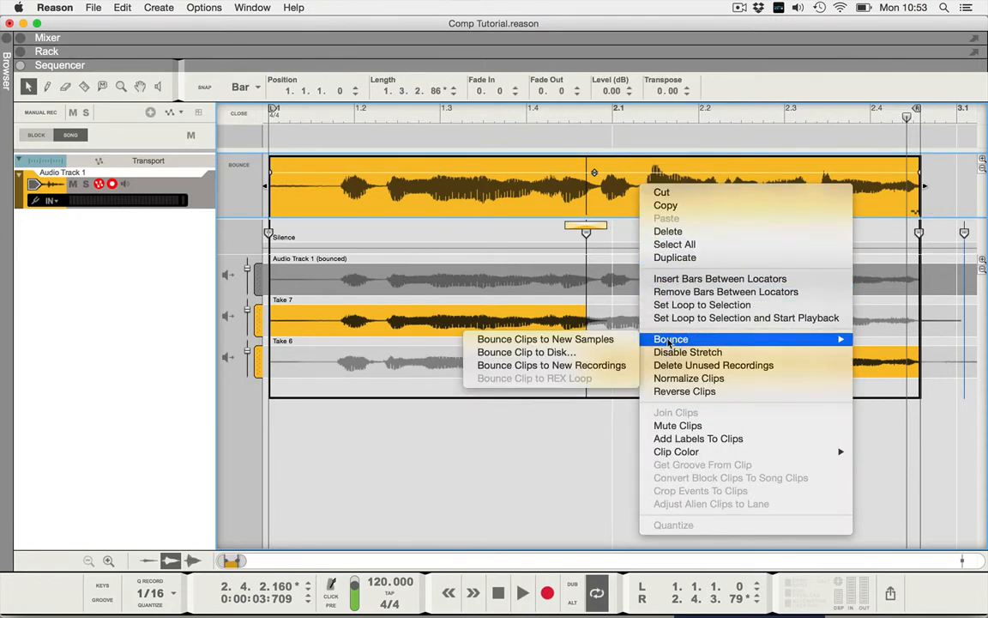
click(605, 339)
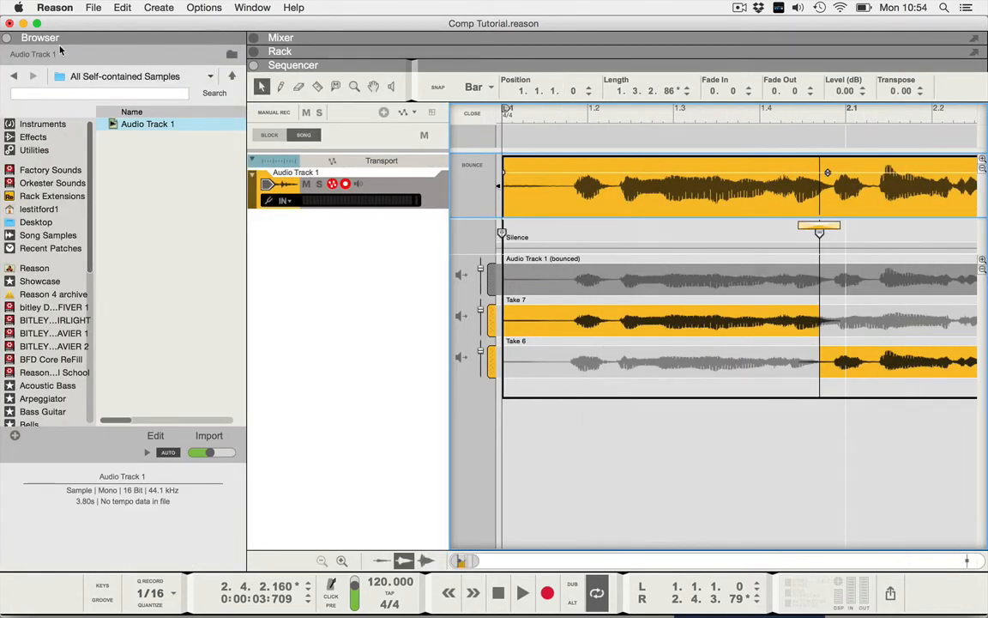
- Inspect the new 3.80 s Audio Track 1 sample in the Browser, then hide the Browser with F3
click(115, 126)
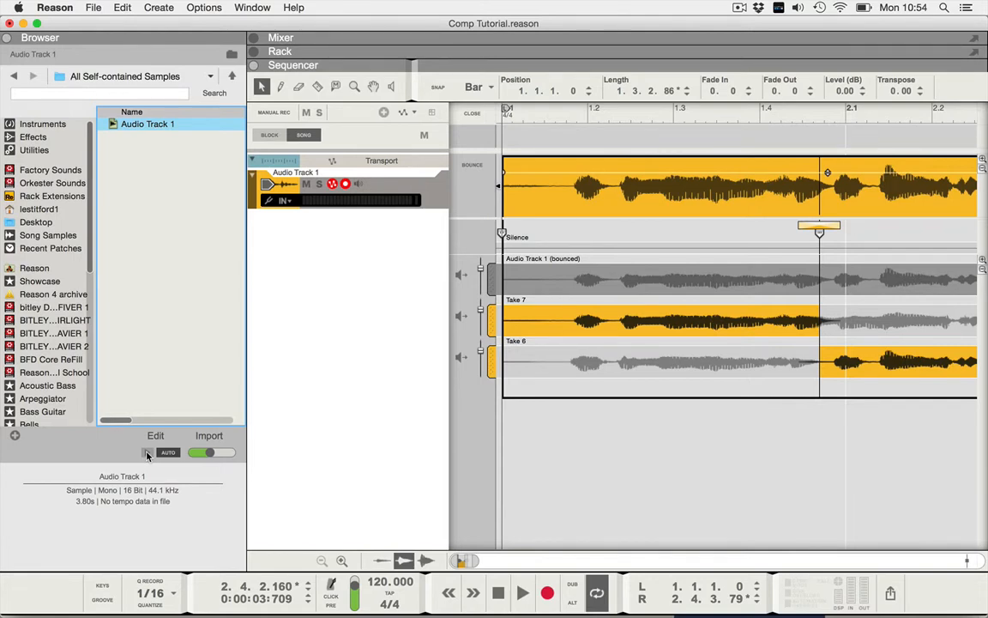
key(F3)
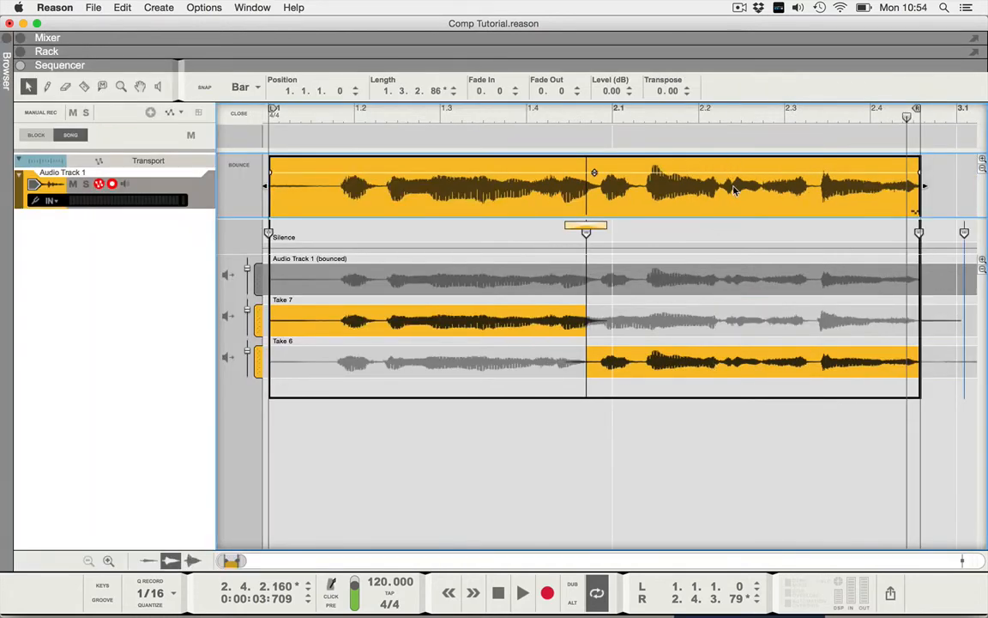
right_click(733, 189)
mouse_move(760, 341)
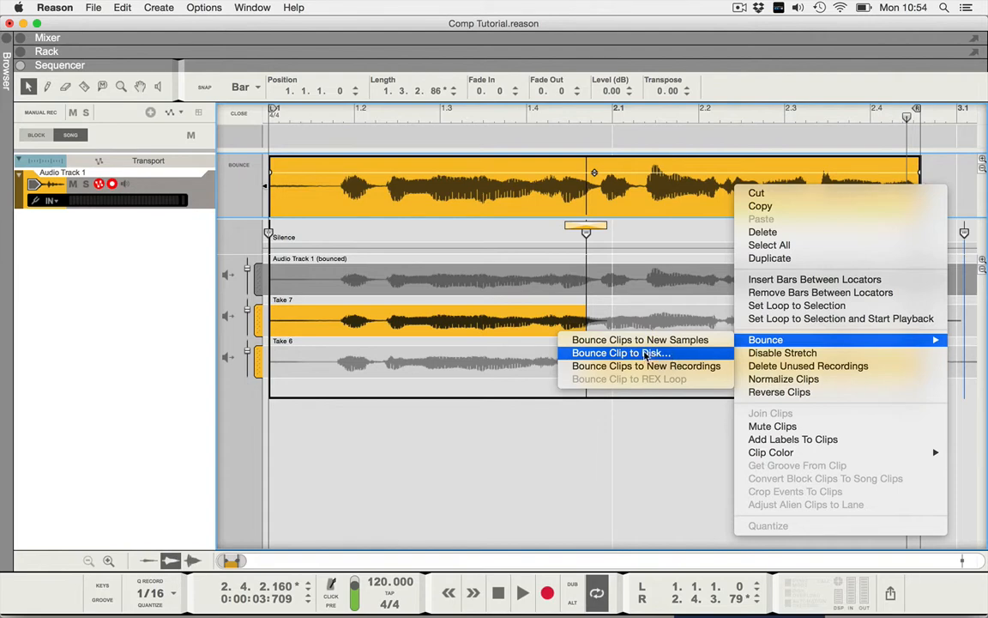
click(645, 354)
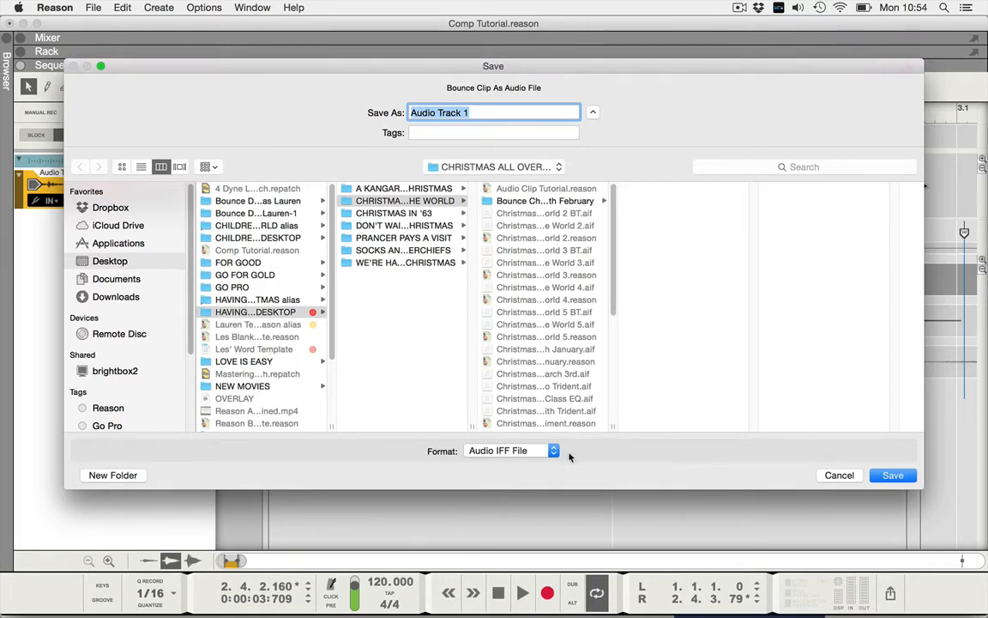
click(889, 474)
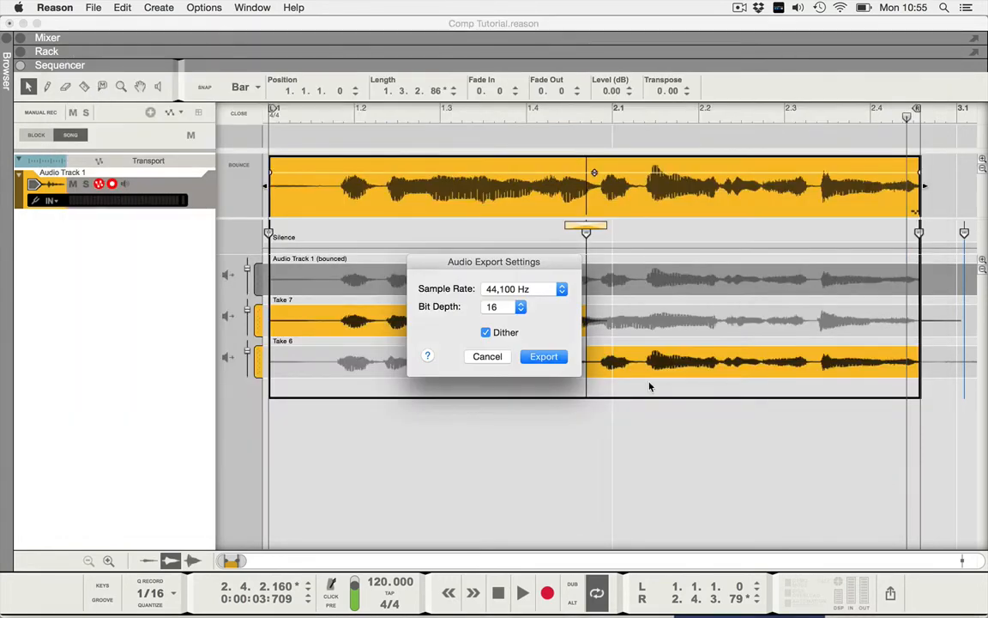
click(499, 356)
- Bounce the clip with Bounce > Bounce Clips to New Recordings, adding a new bounced lane
right_click(702, 204)
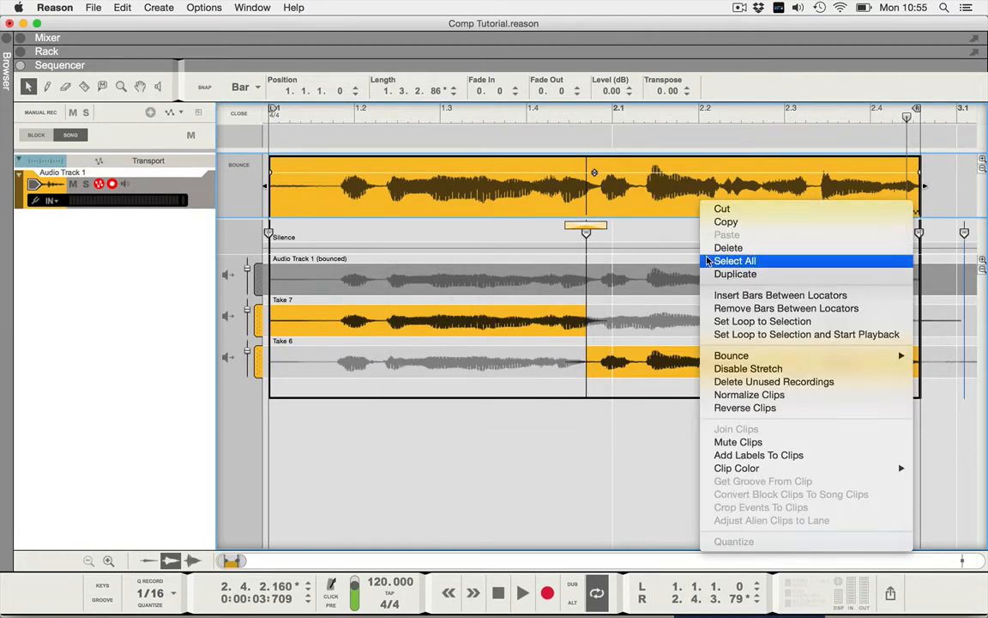
mouse_move(731, 355)
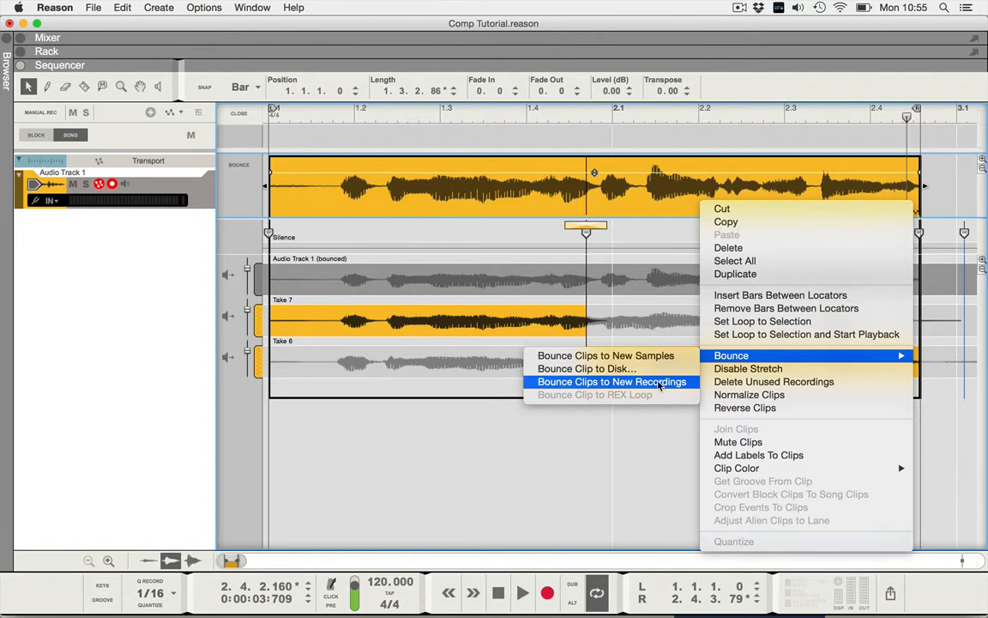
click(658, 382)
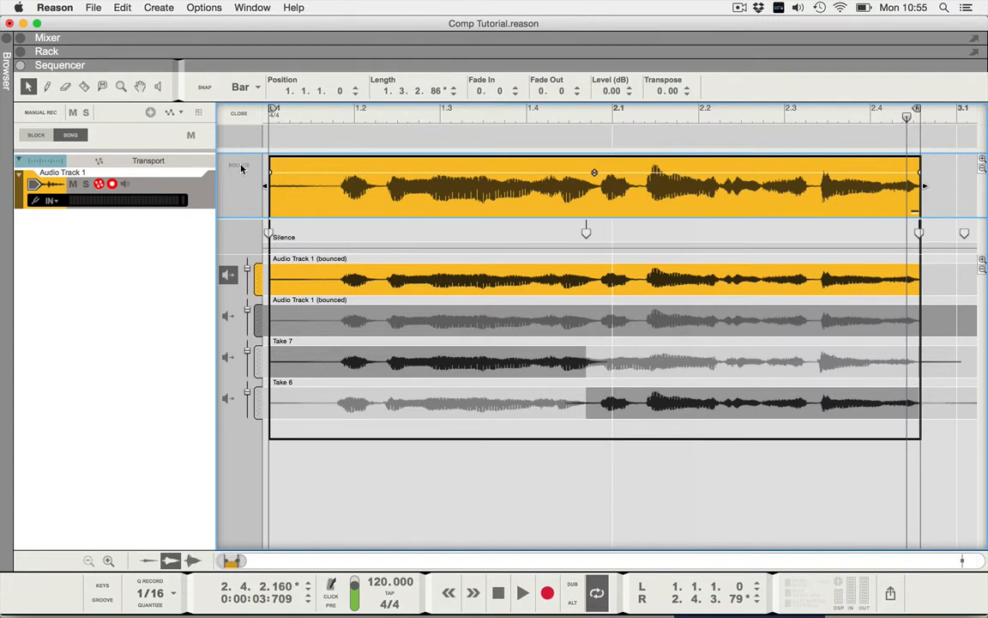
- Delete the older bounced lane together with the Take 7 and Take 6 lanes
click(404, 513)
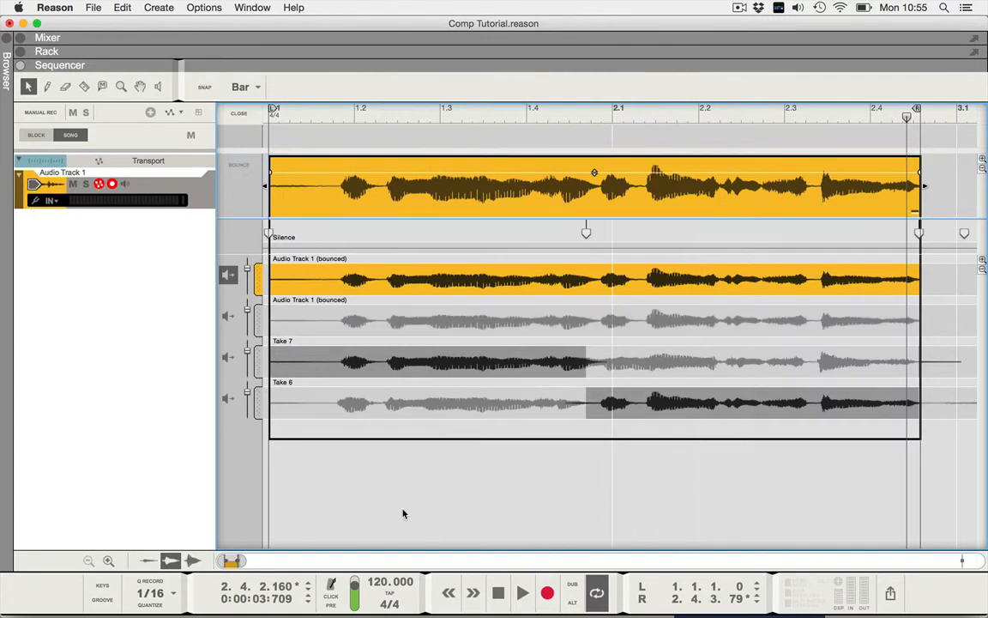
click(314, 328)
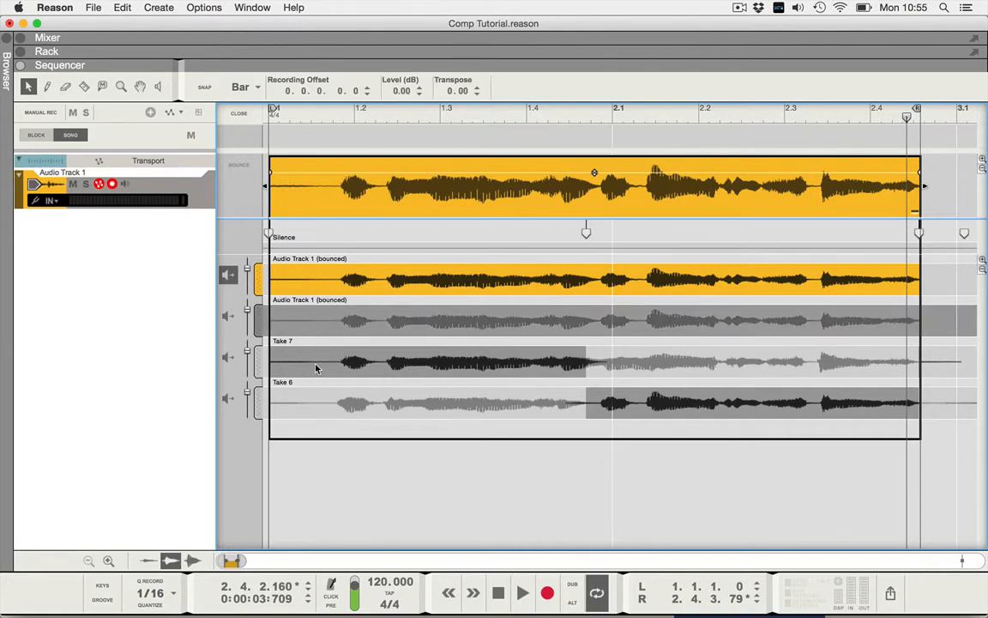
click(316, 369)
shift+click(311, 411)
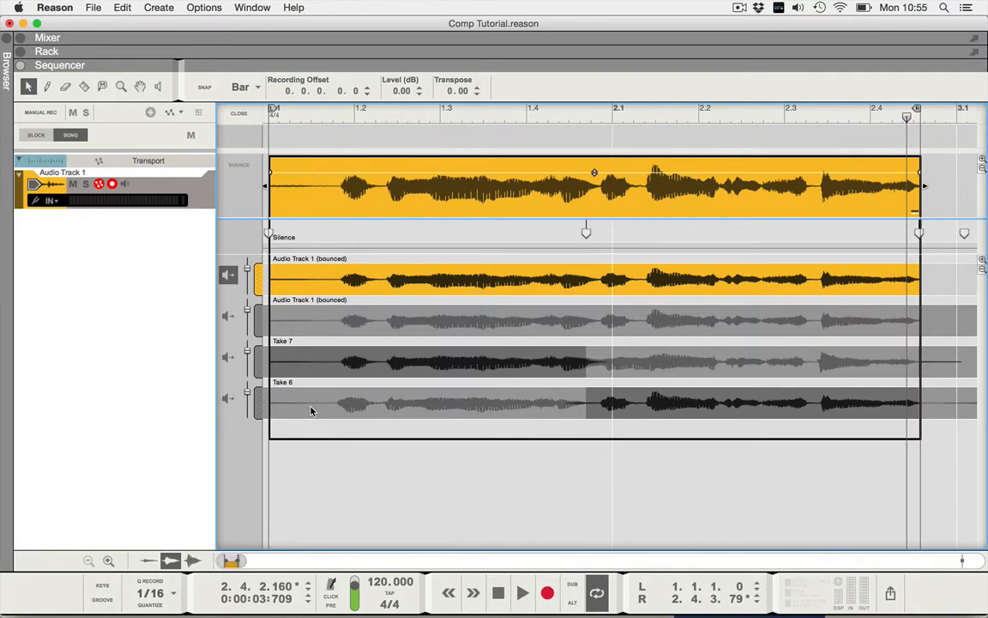
key(Delete)
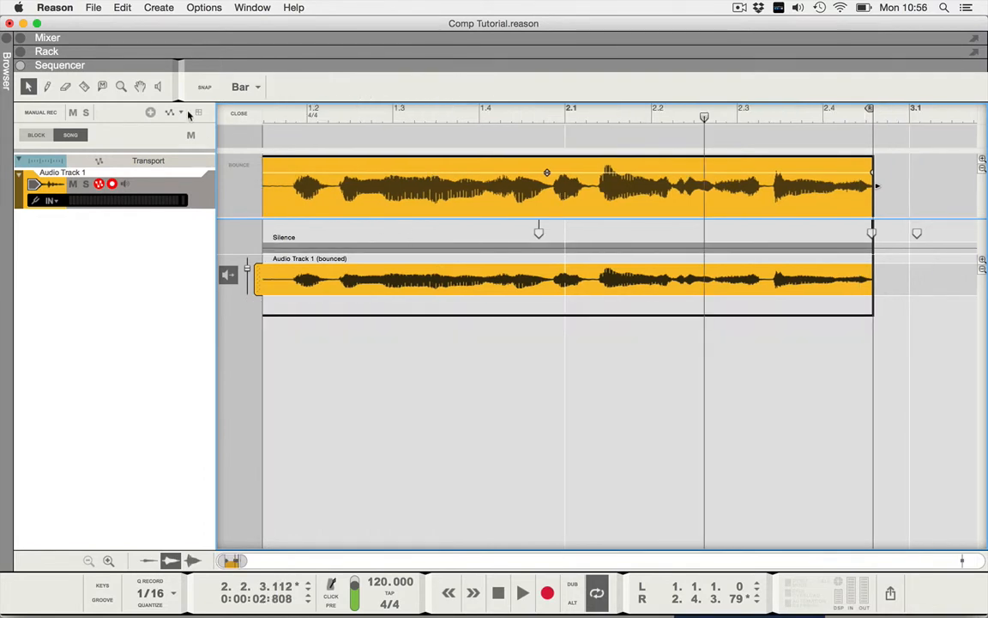
- Exit comp editing, then play the bounced vocal clip on Audio Track 1 from the song start
click(239, 115)
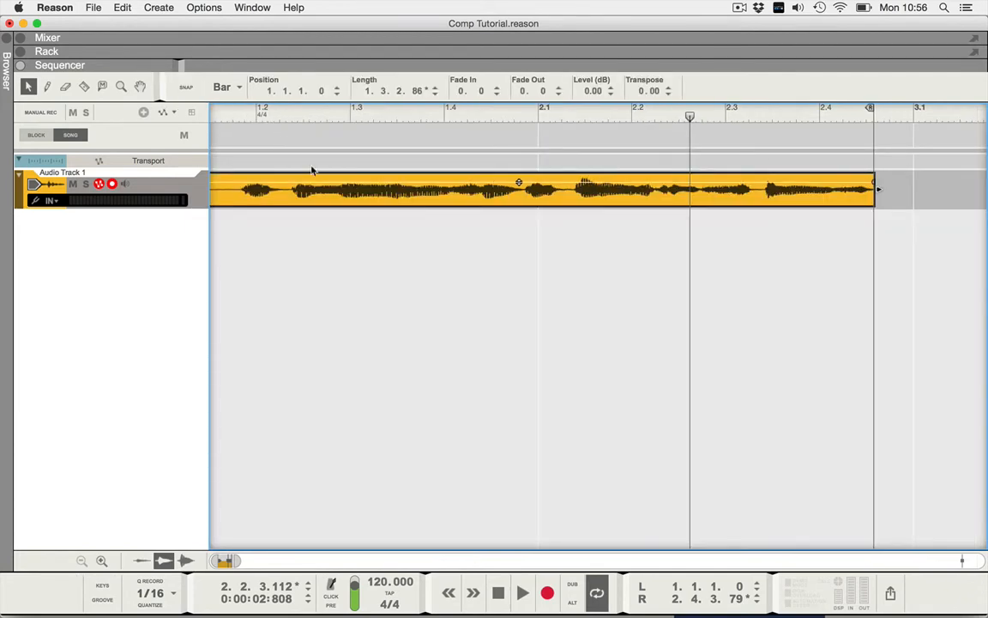
key(Home)
key(space)
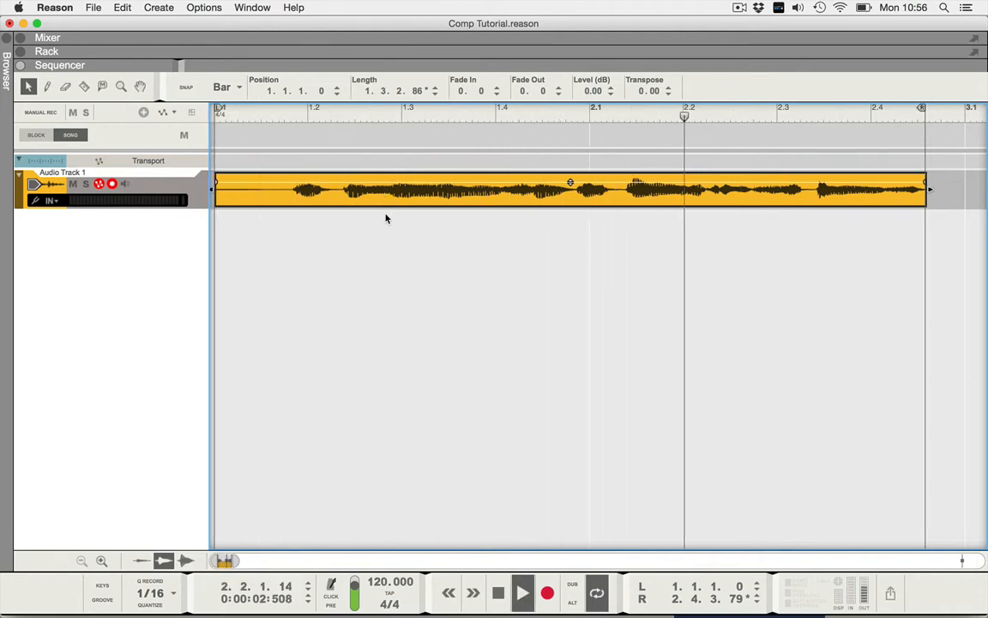
key(space)
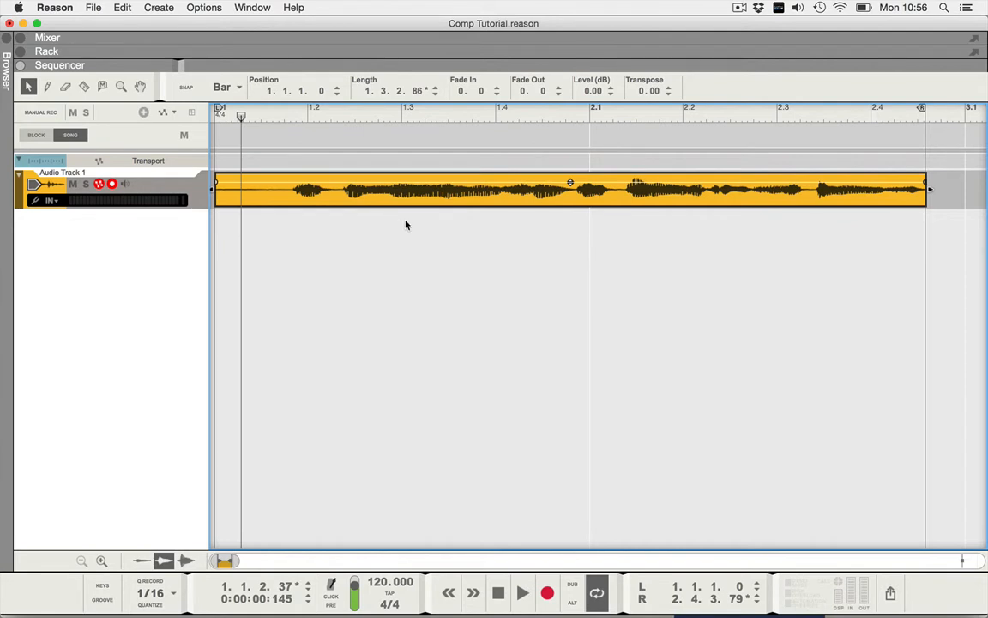